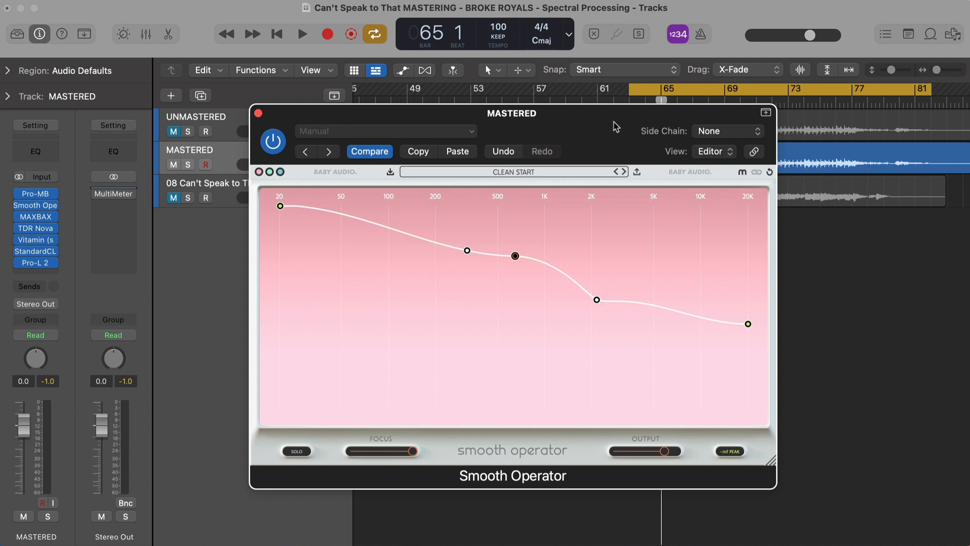
Step: Sweep Smooth Operator's Focus down to its minimum and back up to its maximum
{"action": "left_click_drag", "start_coordinate": [617, 127], "coordinate": [612, 127]}
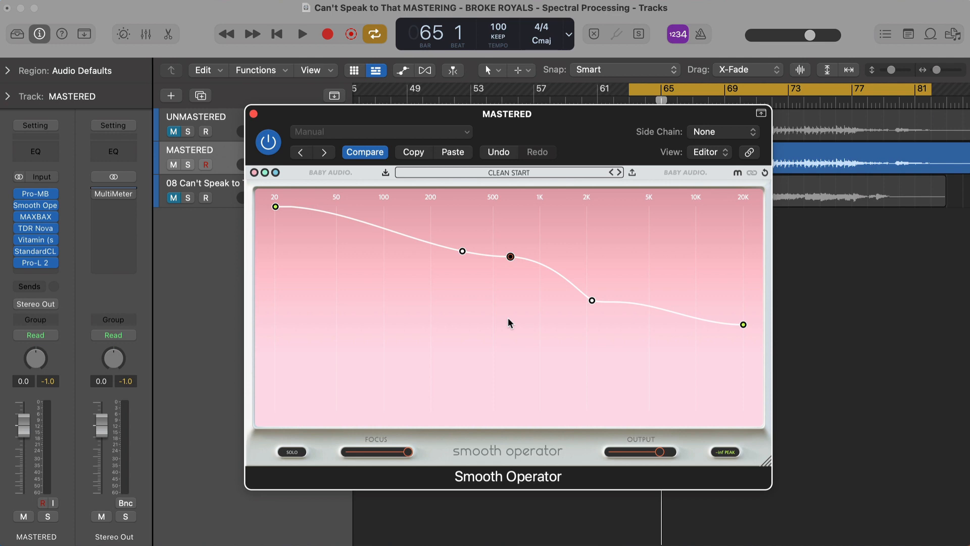
{"action": "mouse_move", "coordinate": [409, 453]}
{"action": "left_mouse_down"}
{"action": "mouse_move", "coordinate": [348, 456]}
{"action": "mouse_move", "coordinate": [417, 453]}
{"action": "mouse_move", "coordinate": [404, 454]}
{"action": "left_mouse_up"}
{"action": "left_click_drag", "start_coordinate": [416, 457], "coordinate": [343, 454]}
{"action": "left_click_drag", "start_coordinate": [346, 452], "coordinate": [428, 457]}
{"action": "mouse_move", "coordinate": [411, 456]}
{"action": "left_mouse_down"}
{"action": "mouse_move", "coordinate": [403, 455]}
{"action": "mouse_move", "coordinate": [414, 456]}
{"action": "left_mouse_up"}
Step: Bypass Smooth Operator on the MASTERED track and play the looped section to hear it without the processing
{"action": "left_click", "coordinate": [268, 142]}
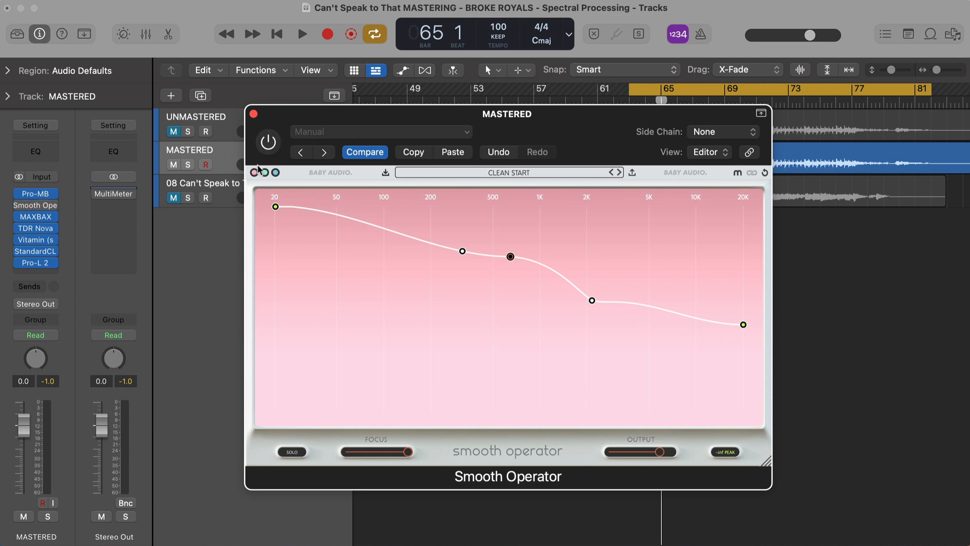
{"action": "left_click_drag", "start_coordinate": [369, 121], "coordinate": [240, 161]}
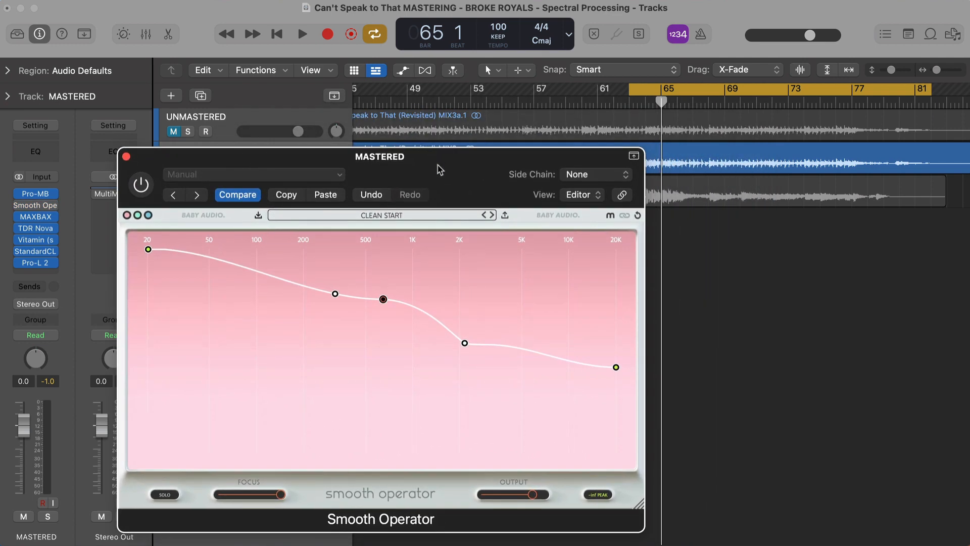
{"action": "left_click_drag", "start_coordinate": [438, 168], "coordinate": [368, 168]}
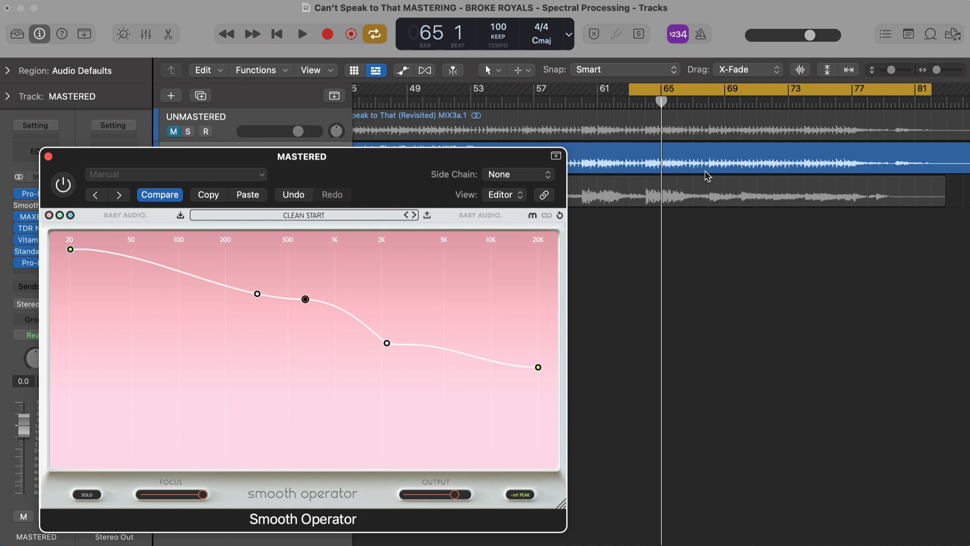
{"action": "key", "text": "space"}
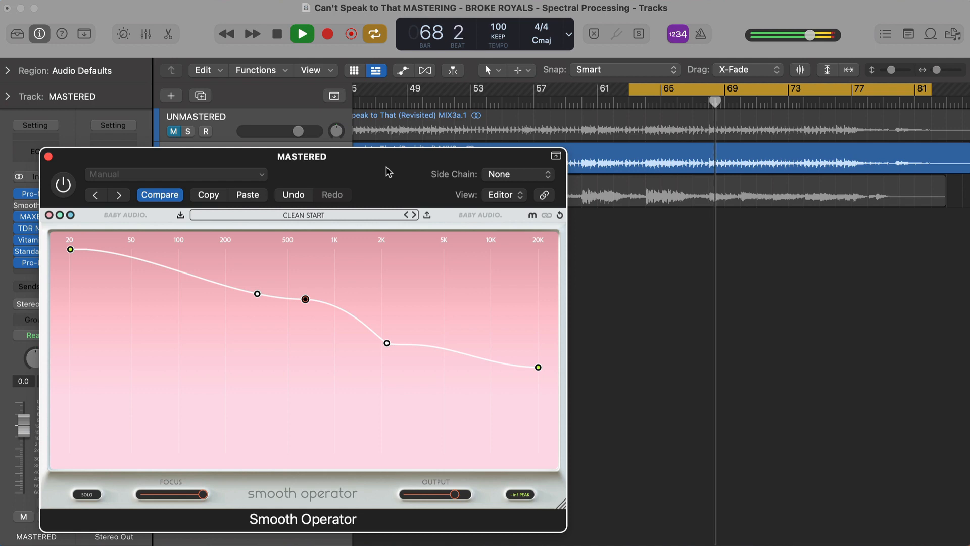
{"action": "left_click_drag", "start_coordinate": [388, 173], "coordinate": [515, 173]}
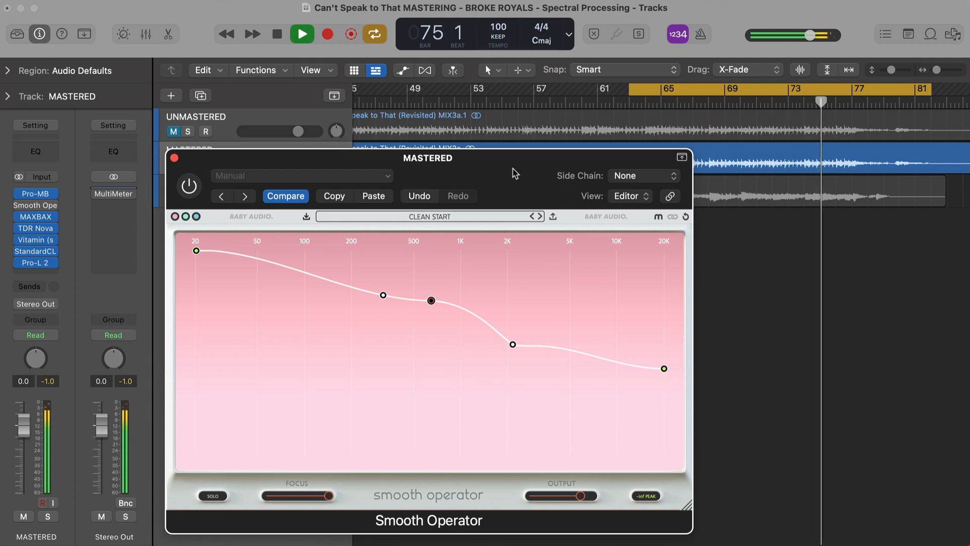
{"action": "key", "text": "space"}
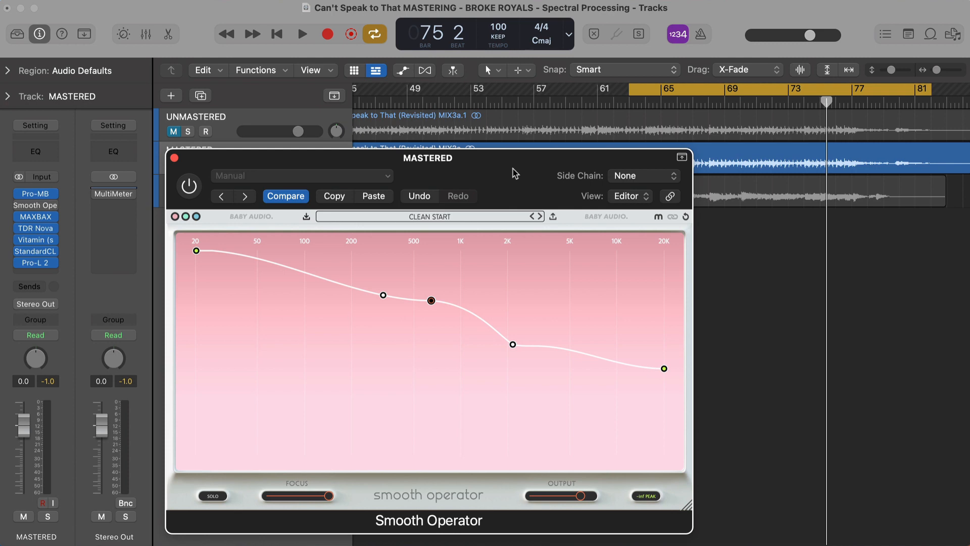
Step: Re-enable Smooth Operator and play the loop to watch the spectrum against the existing threshold curve
{"action": "left_click_drag", "start_coordinate": [390, 161], "coordinate": [390, 153]}
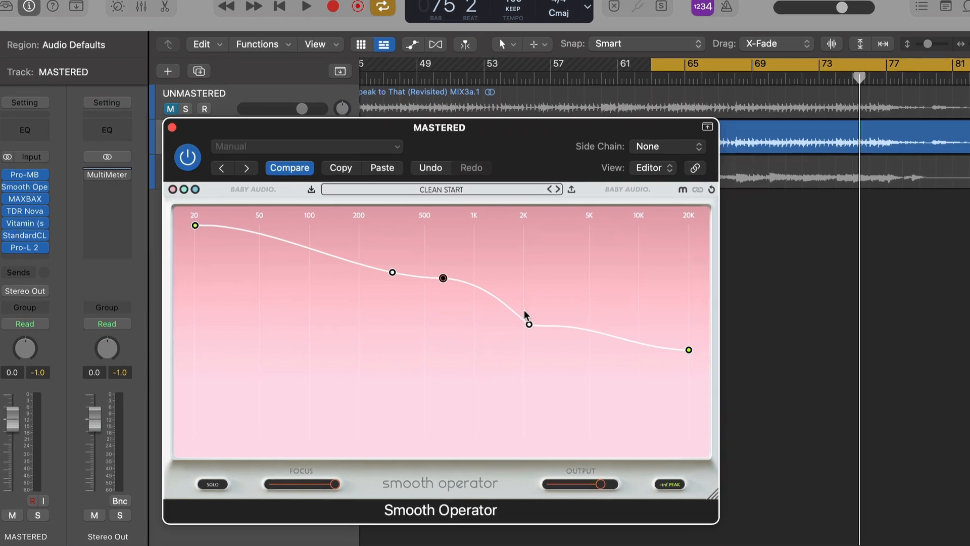
{"action": "key", "text": "space"}
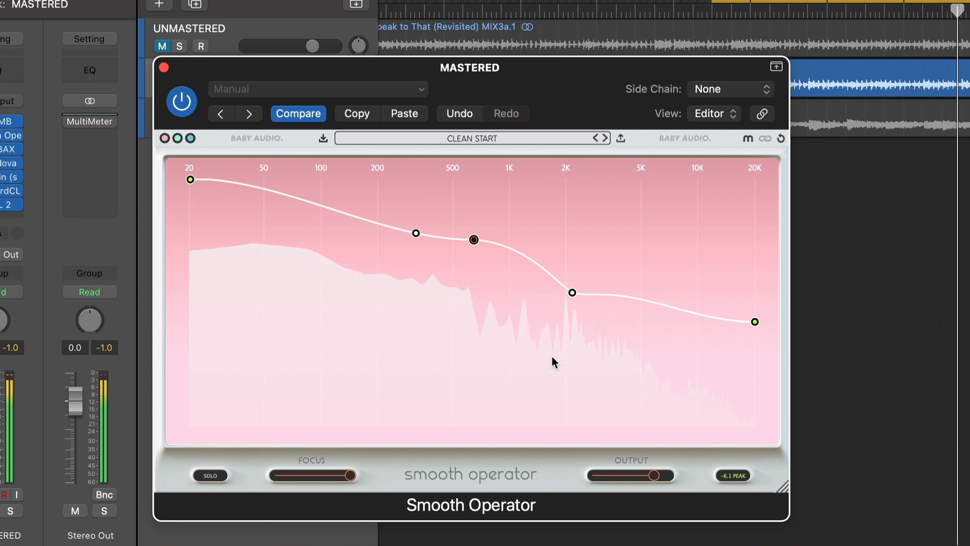
{"action": "key", "text": "space"}
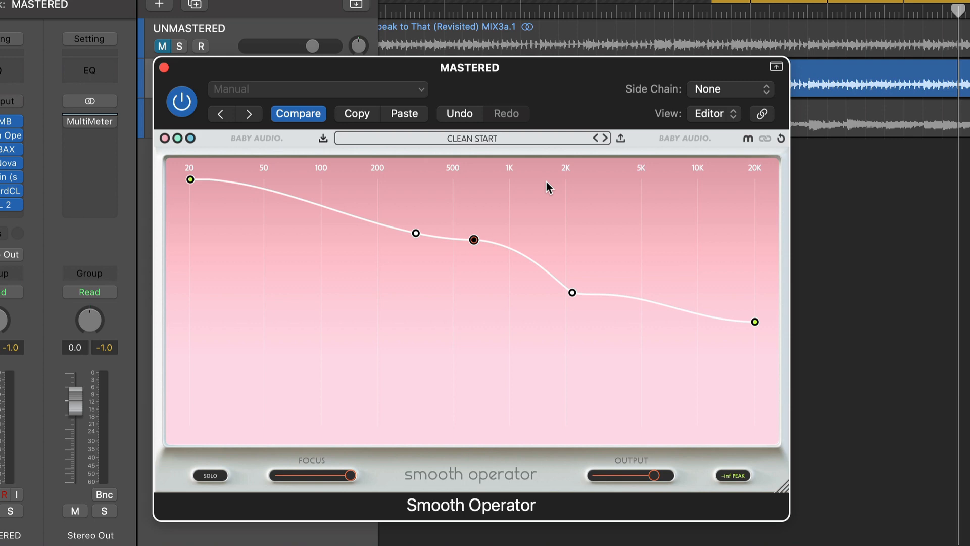
Step: Use Compare to switch Smooth Operator to its flat CLEAN START curve and play the loop through it
{"action": "left_click", "coordinate": [300, 118]}
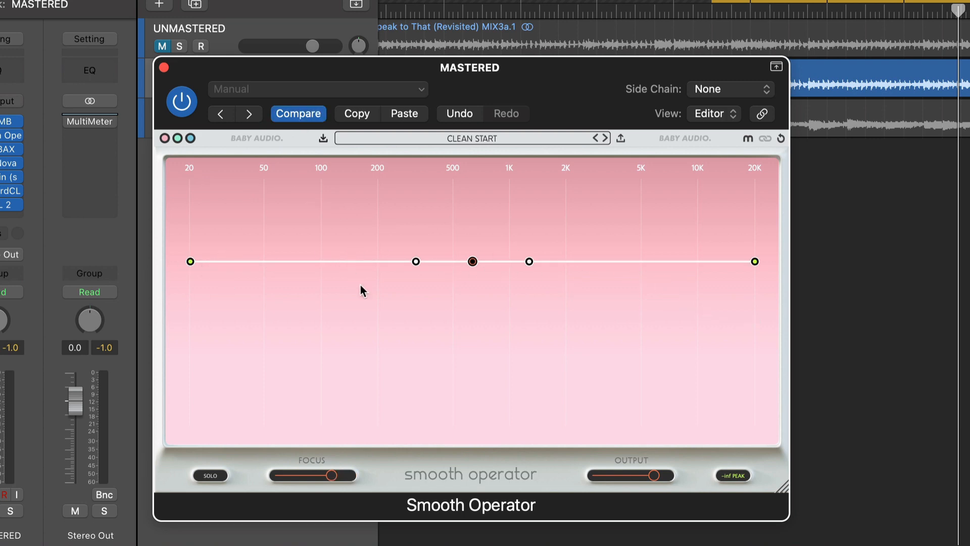
{"action": "key", "text": "space"}
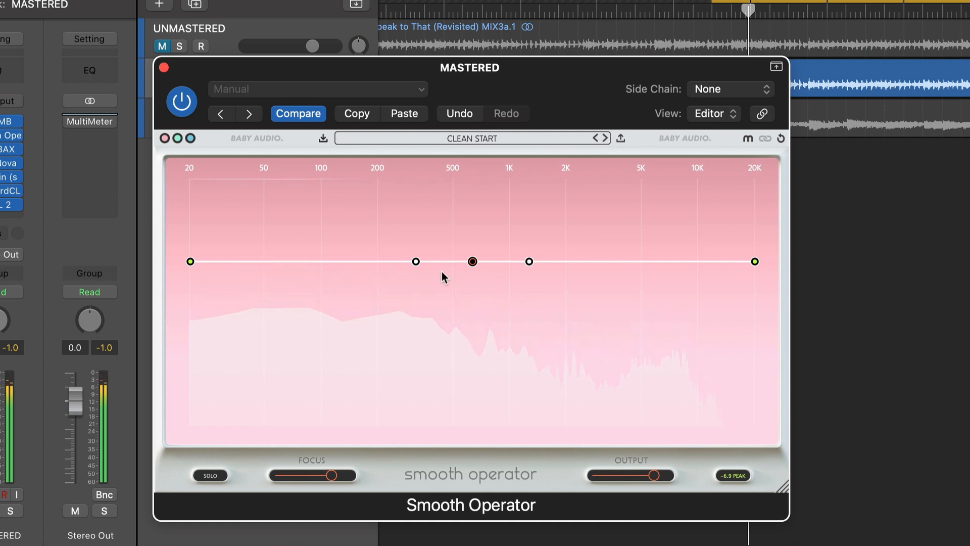
{"action": "key", "text": "space"}
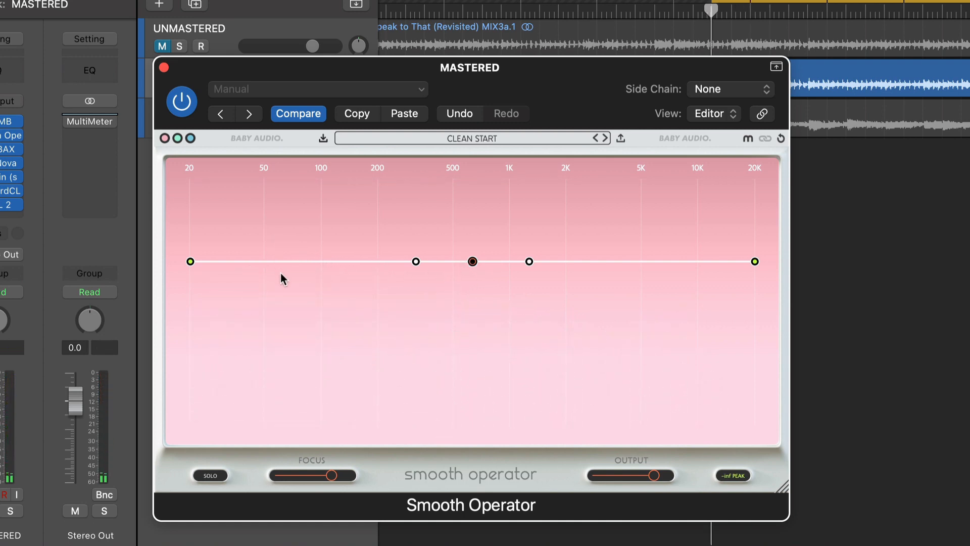
{"action": "key", "text": "space"}
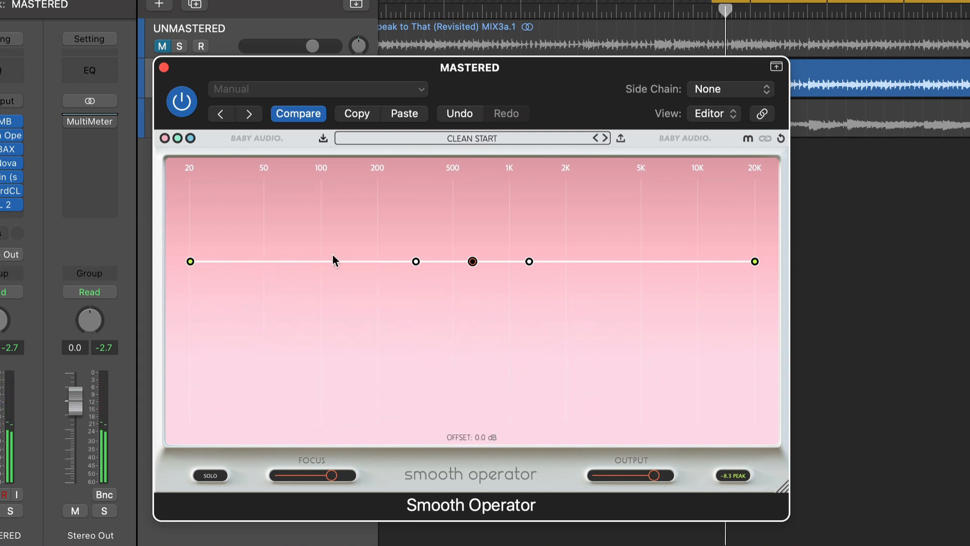
Step: Raise the overall threshold to -25.8 dB and lift the 20 Hz point to the top of the graph during playback
{"action": "left_click_drag", "start_coordinate": [473, 262], "coordinate": [473, 247]}
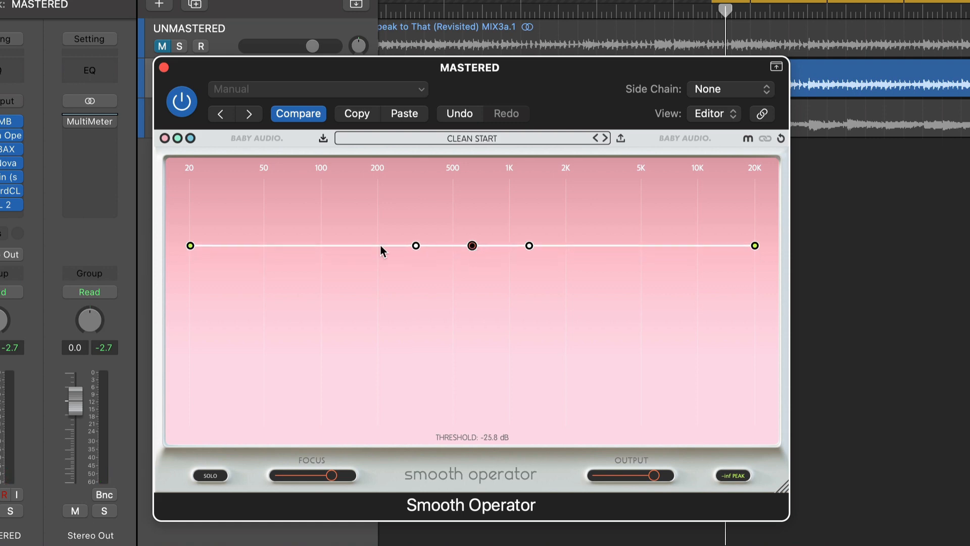
{"action": "key", "text": "space"}
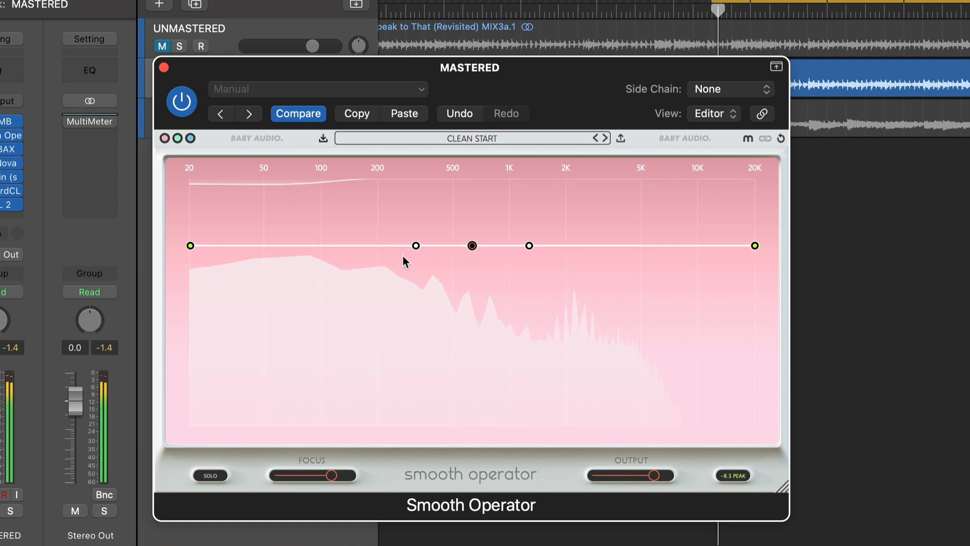
{"action": "left_click_drag", "start_coordinate": [191, 248], "coordinate": [192, 169]}
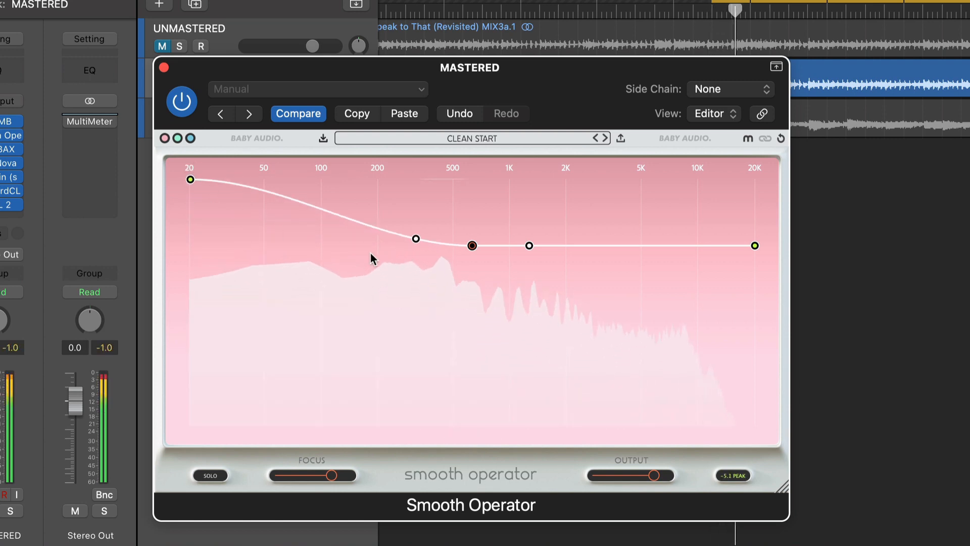
Step: Raise the overall threshold slightly further above the spectrum and check it against the playing loop
{"action": "left_click_drag", "start_coordinate": [472, 245], "coordinate": [474, 238]}
{"action": "key", "text": "space"}
{"action": "key", "text": "space"}
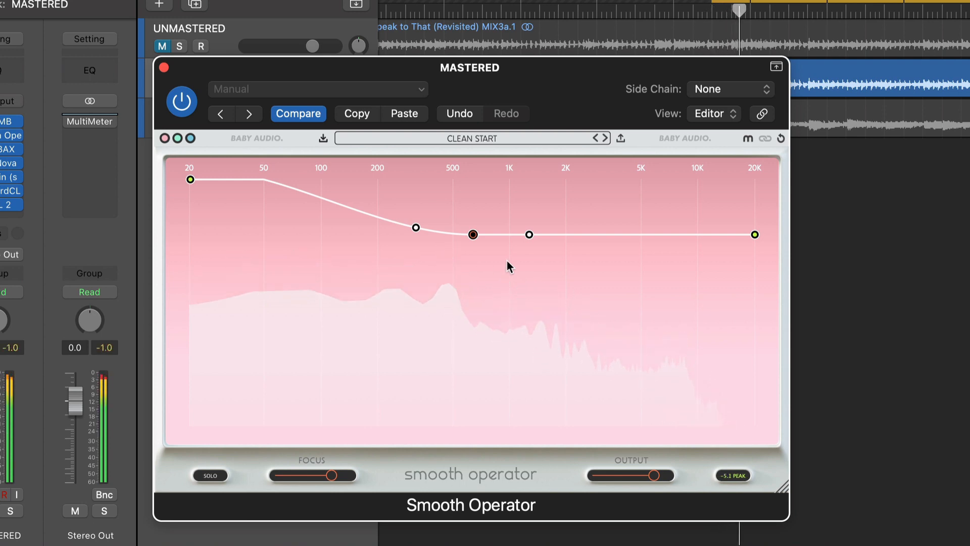
{"action": "key", "text": "space"}
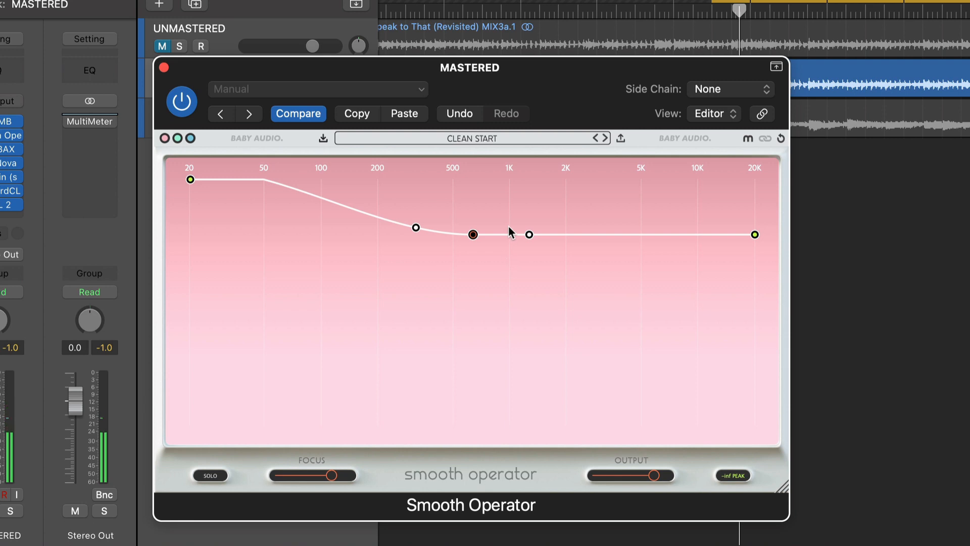
Step: Move the upper-mid point to 1613 Hz with a -0.7 dB offset and play the loop to check the spectrum
{"action": "mouse_move", "coordinate": [538, 233]}
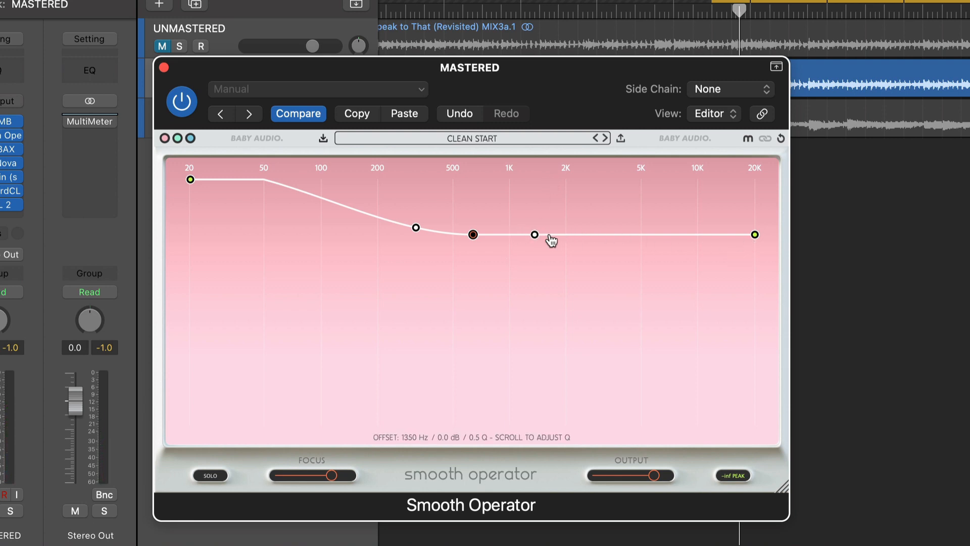
{"action": "mouse_move", "coordinate": [549, 236]}
{"action": "left_mouse_down"}
{"action": "mouse_move", "coordinate": [569, 236]}
{"action": "mouse_move", "coordinate": [540, 236]}
{"action": "mouse_move", "coordinate": [565, 249]}
{"action": "mouse_move", "coordinate": [549, 236]}
{"action": "left_mouse_up"}
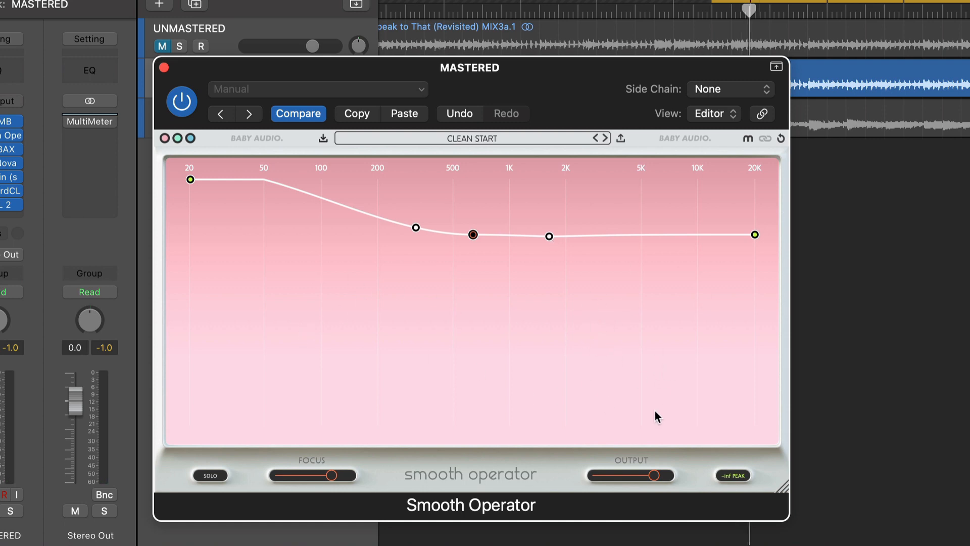
{"action": "key", "text": "space"}
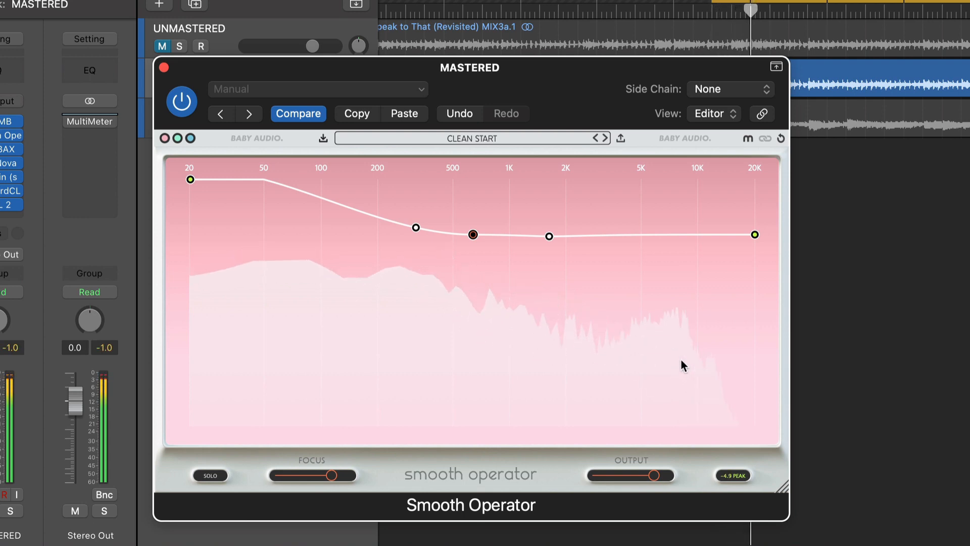
{"action": "key", "text": "space"}
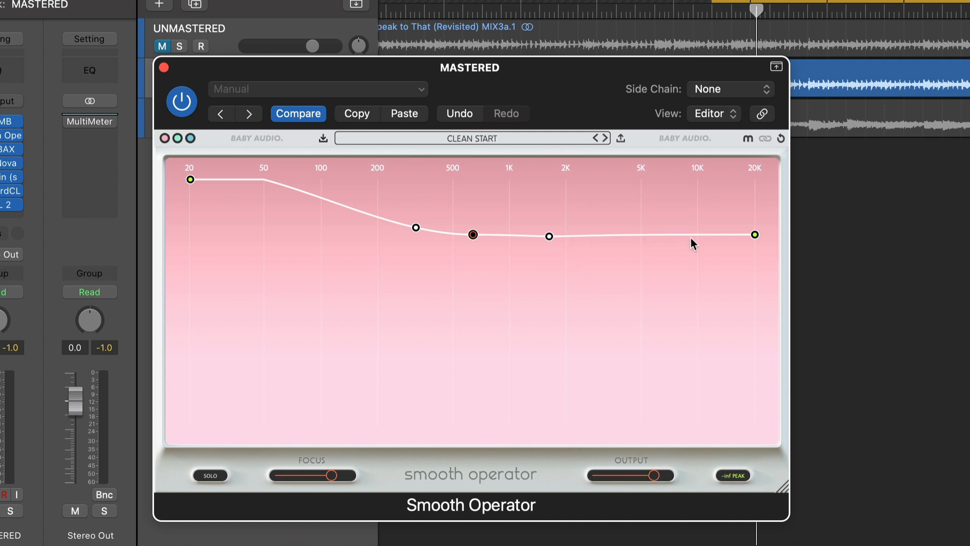
{"action": "key", "text": "space"}
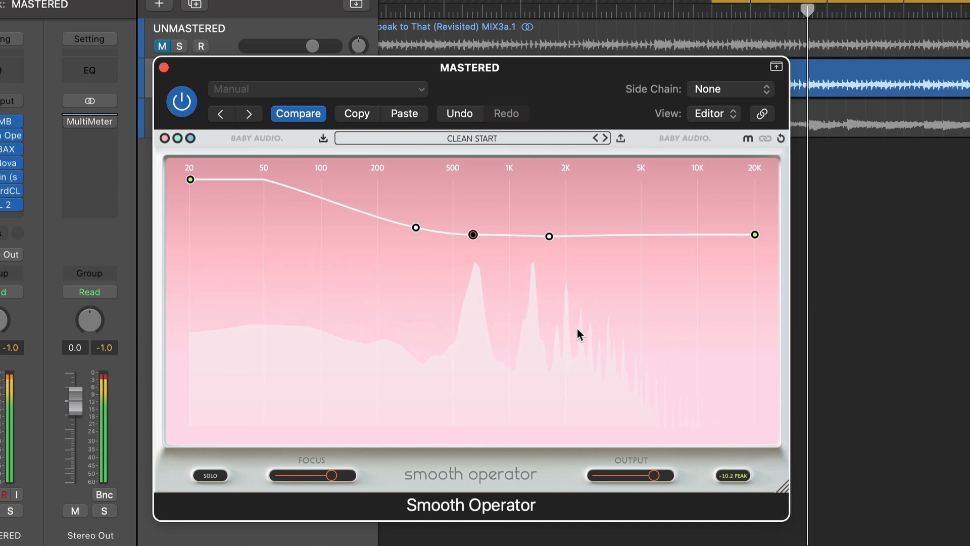
{"action": "key", "text": "space"}
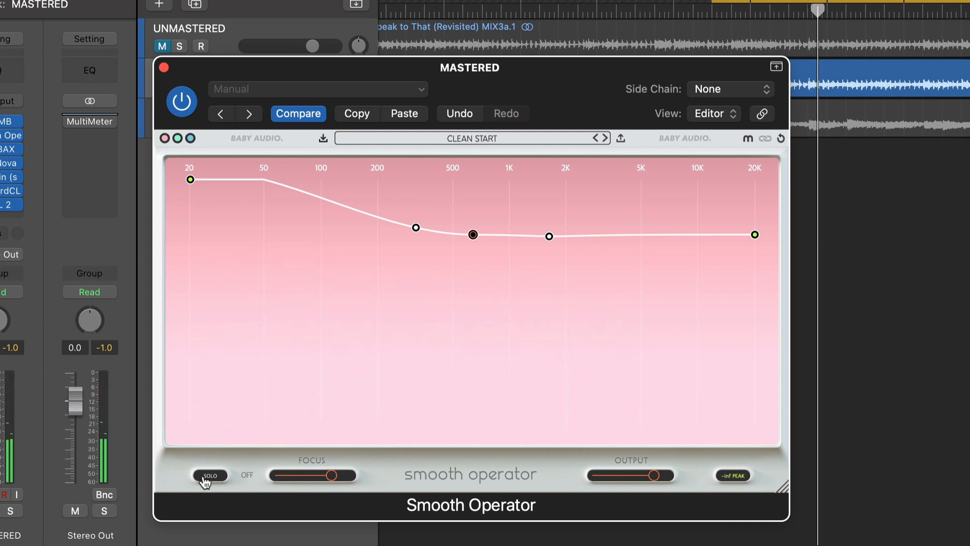
Step: Sweep the upper-mid point up to about 8 kHz to audition the high frequencies
{"action": "mouse_move", "coordinate": [550, 241]}
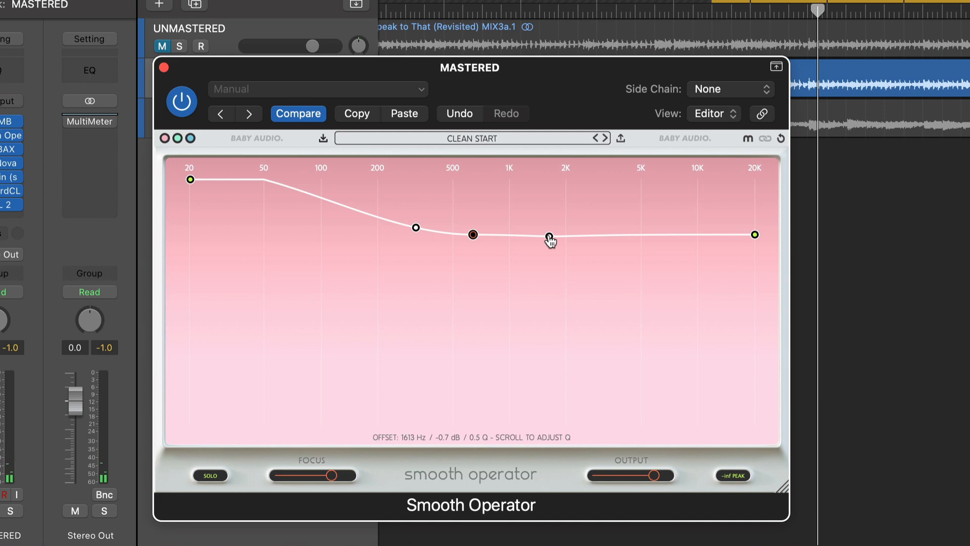
{"action": "key", "text": "space"}
{"action": "left_click_drag", "start_coordinate": [550, 242], "coordinate": [681, 242]}
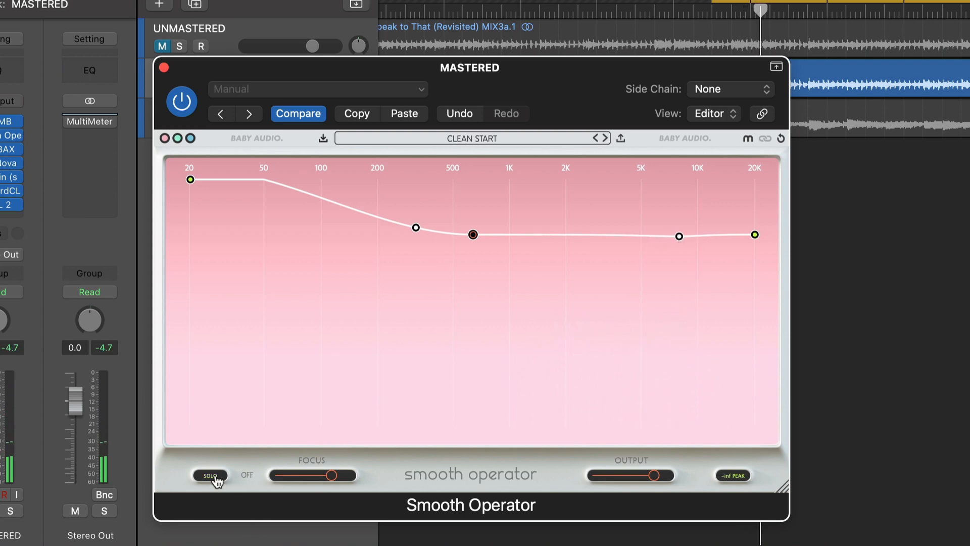
Step: Set the upper-mid point to about 2 kHz and lower the 20 kHz point to an offset of about -26 dB
{"action": "left_click_drag", "start_coordinate": [683, 243], "coordinate": [583, 248]}
{"action": "left_click_drag", "start_coordinate": [757, 242], "coordinate": [759, 310]}
{"action": "key", "text": "space"}
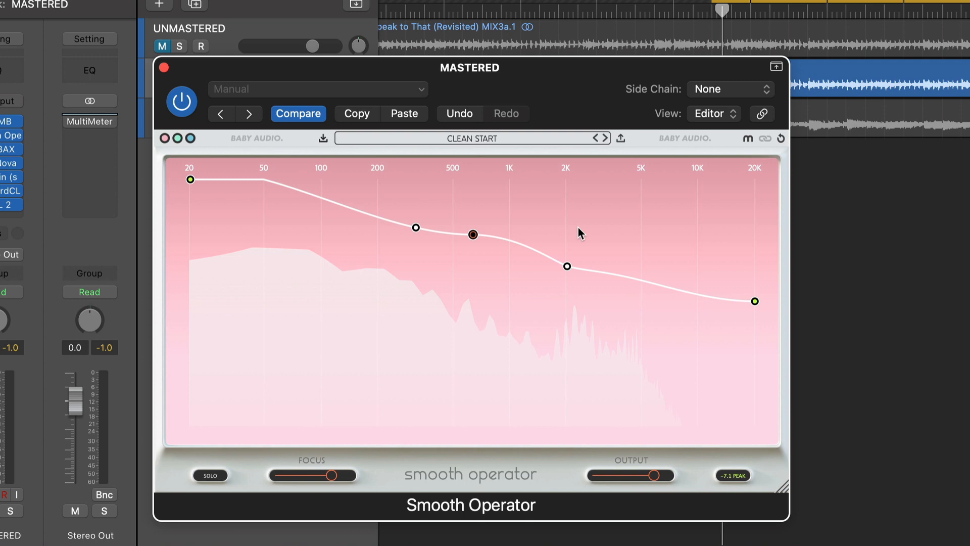
Step: Lower the upper-mid and 20 kHz points closer to the spectrum, shifting the upper-mid point to about 2.3 kHz
{"action": "left_click_drag", "start_coordinate": [567, 267], "coordinate": [568, 283]}
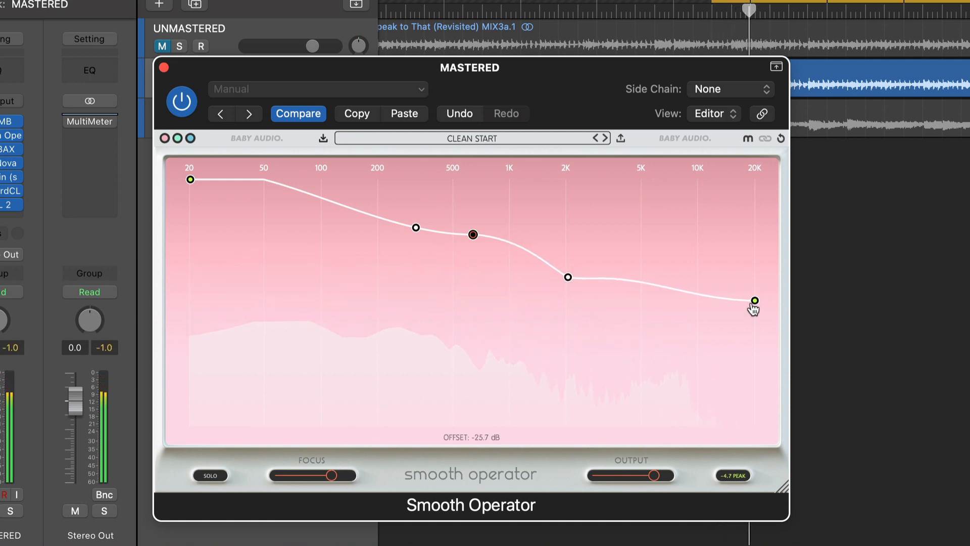
{"action": "left_click_drag", "start_coordinate": [753, 309], "coordinate": [753, 328]}
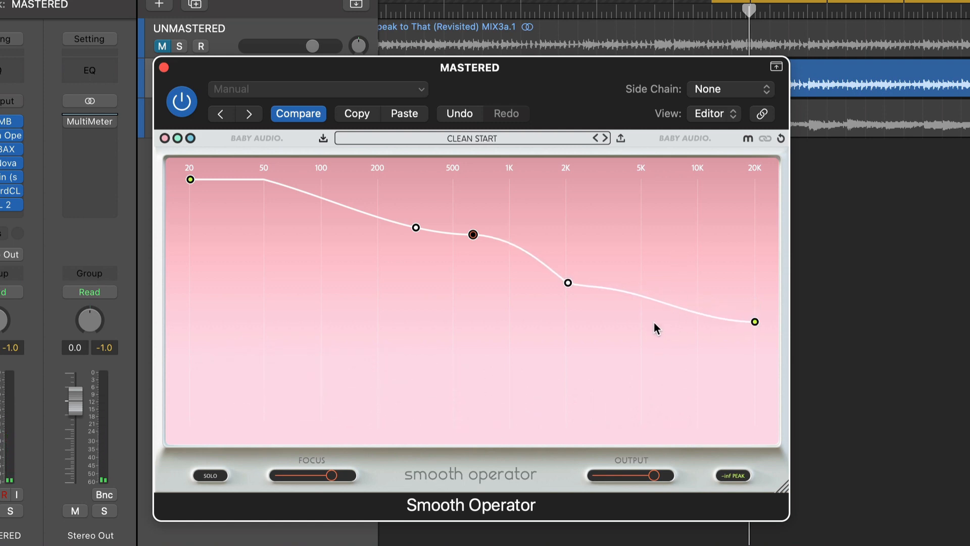
{"action": "key", "text": "space"}
{"action": "left_click_drag", "start_coordinate": [567, 286], "coordinate": [578, 292]}
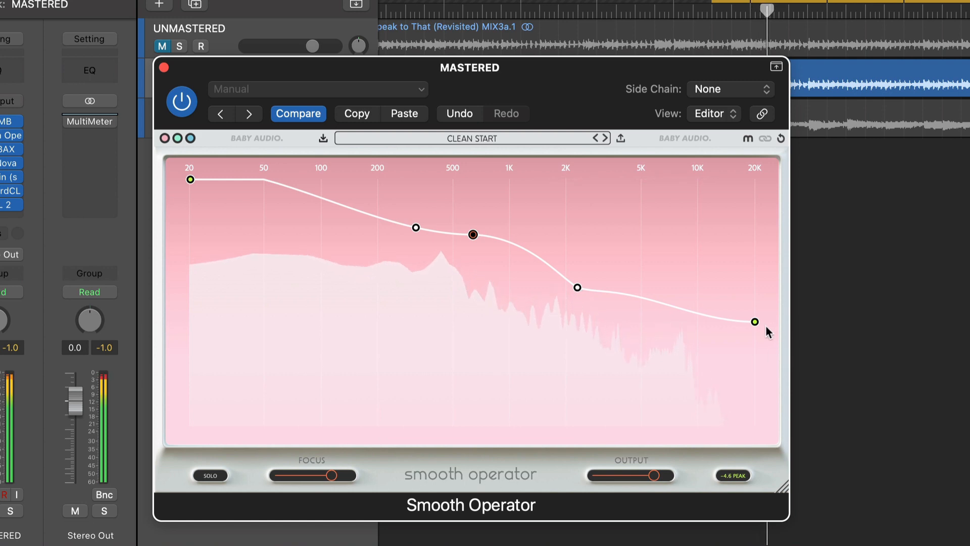
Step: Try the 20 kHz point at a -59.0 dB offset and play the loop to hear the heavier high-frequency reduction
{"action": "left_click_drag", "start_coordinate": [755, 321], "coordinate": [751, 388]}
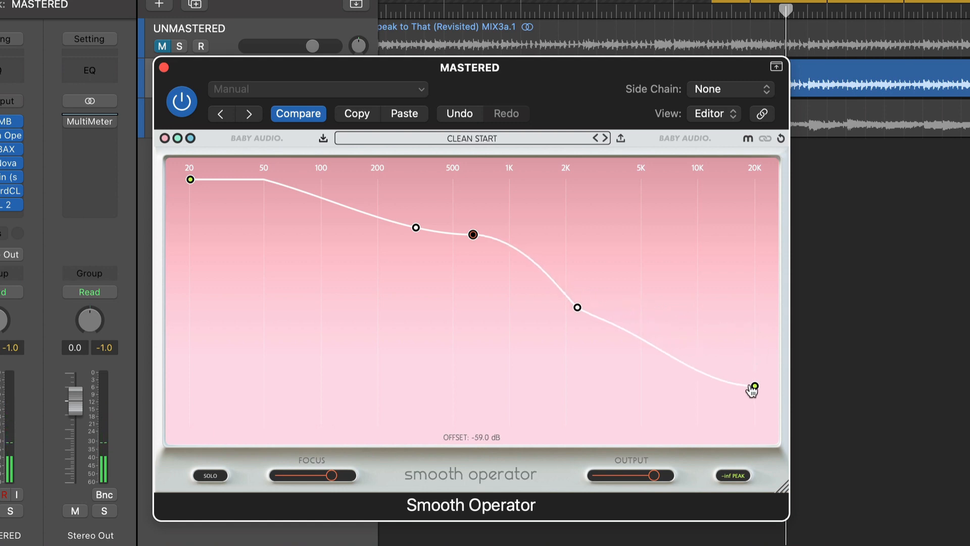
{"action": "key", "text": "space"}
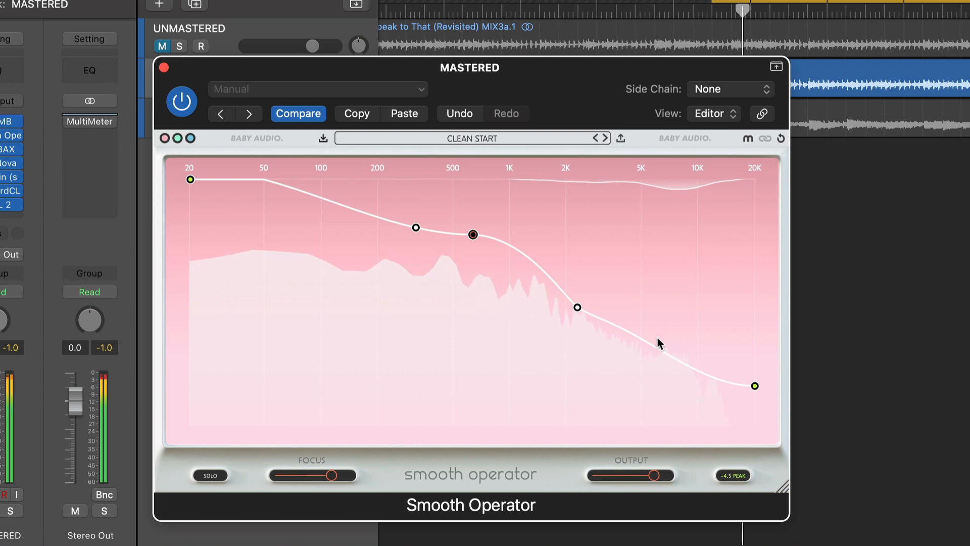
{"action": "key", "text": "space"}
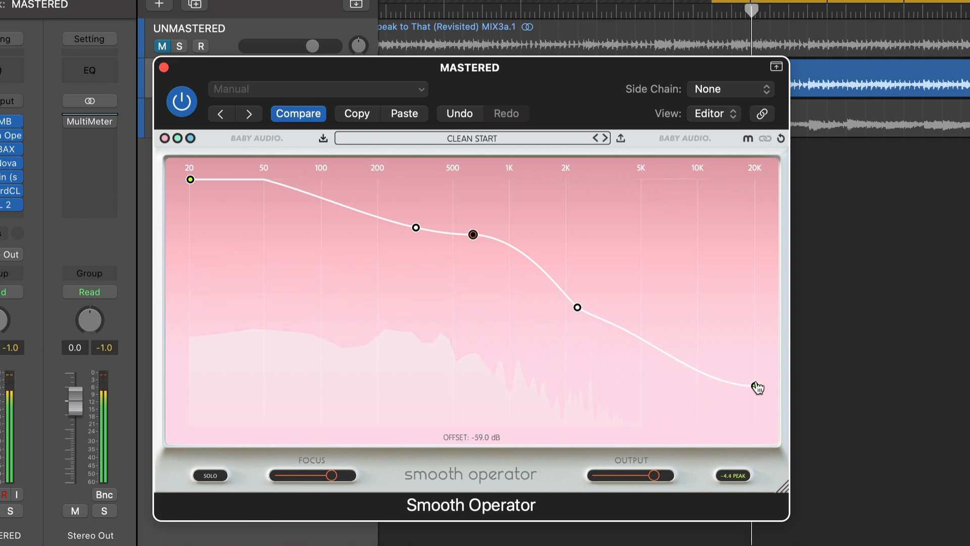
Step: Raise the 20 kHz point to moderately below the level of the upper-mid point, easing the high-frequency reduction
{"action": "left_click_drag", "start_coordinate": [754, 387], "coordinate": [755, 331]}
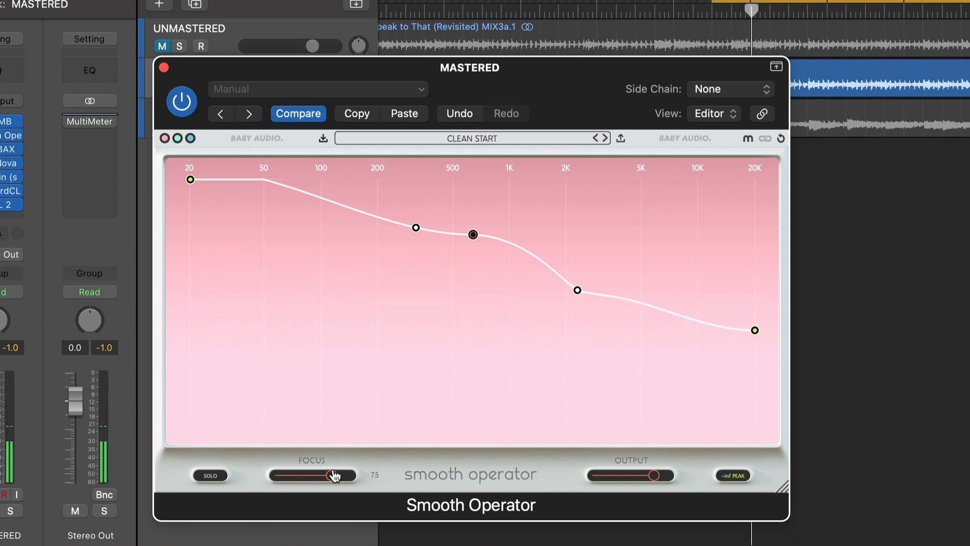
Step: Set Focus to 100 and play the loop to hear the most focused spectral processing
{"action": "left_click_drag", "start_coordinate": [332, 475], "coordinate": [352, 477]}
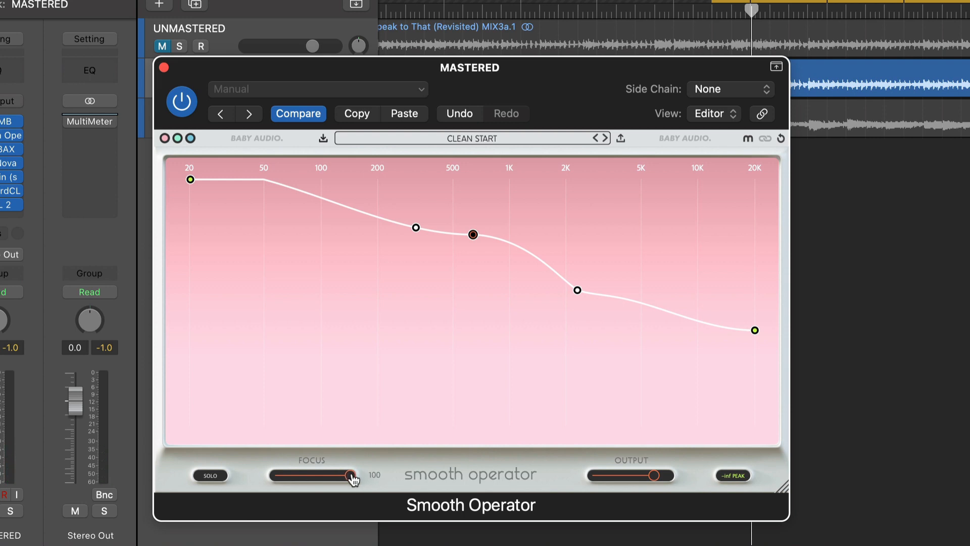
{"action": "key", "text": "space"}
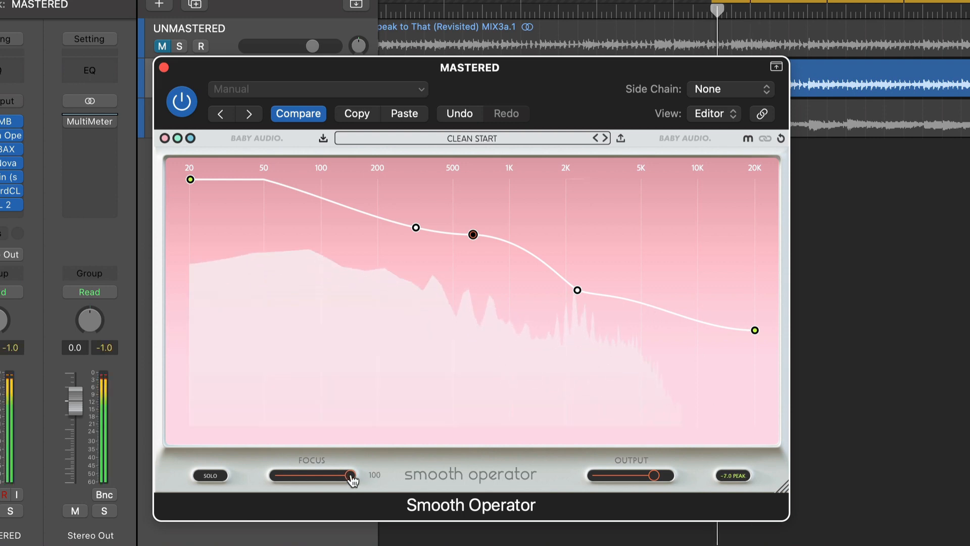
Step: Try Focus at about 8 to 10 with slightly lower upper-mid and 20 kHz points, and return Focus to near maximum
{"action": "left_click_drag", "start_coordinate": [352, 476], "coordinate": [278, 477]}
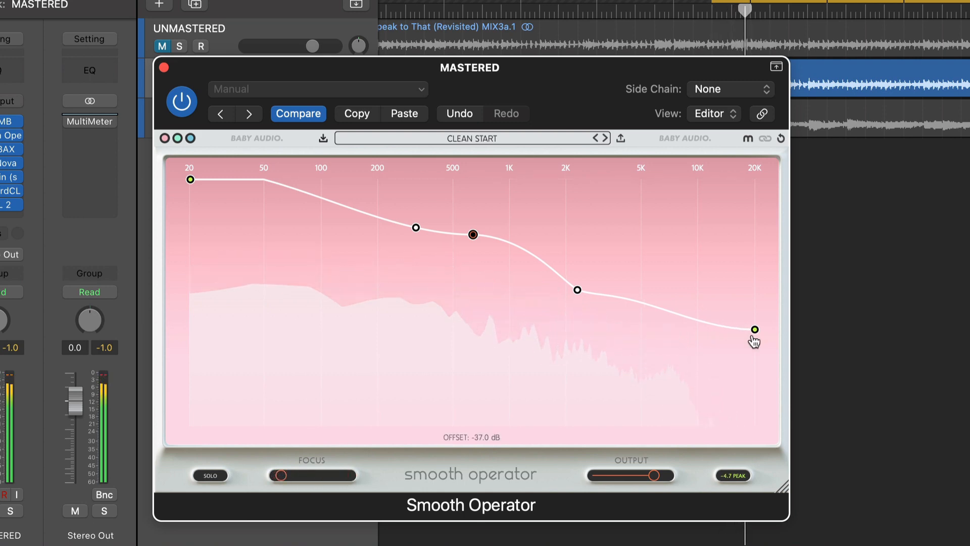
{"action": "left_click_drag", "start_coordinate": [752, 337], "coordinate": [736, 359]}
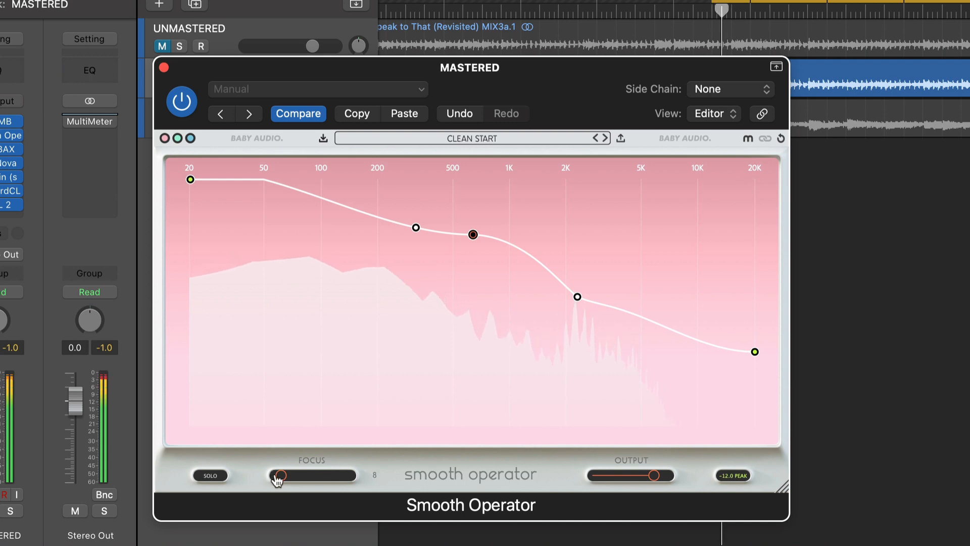
{"action": "left_click_drag", "start_coordinate": [276, 476], "coordinate": [281, 477]}
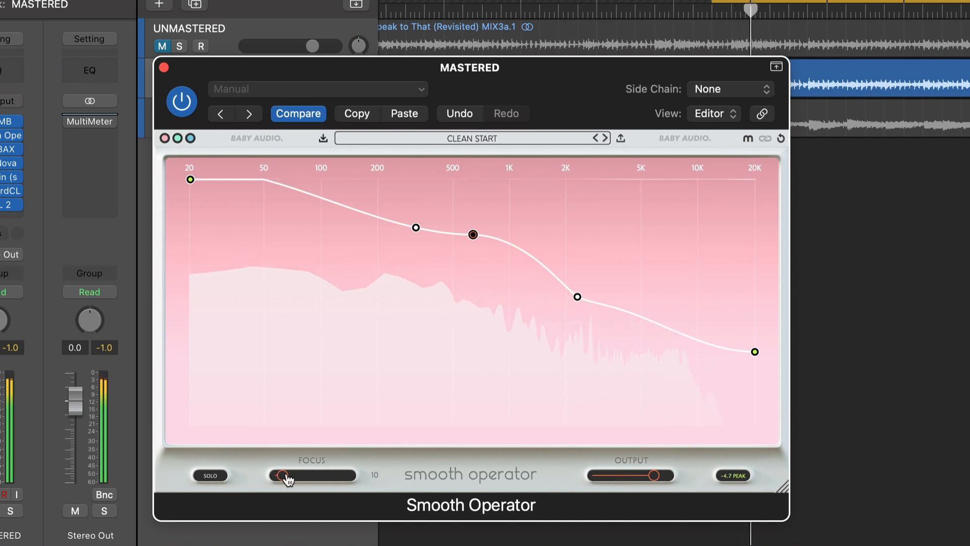
{"action": "left_click_drag", "start_coordinate": [285, 476], "coordinate": [349, 479]}
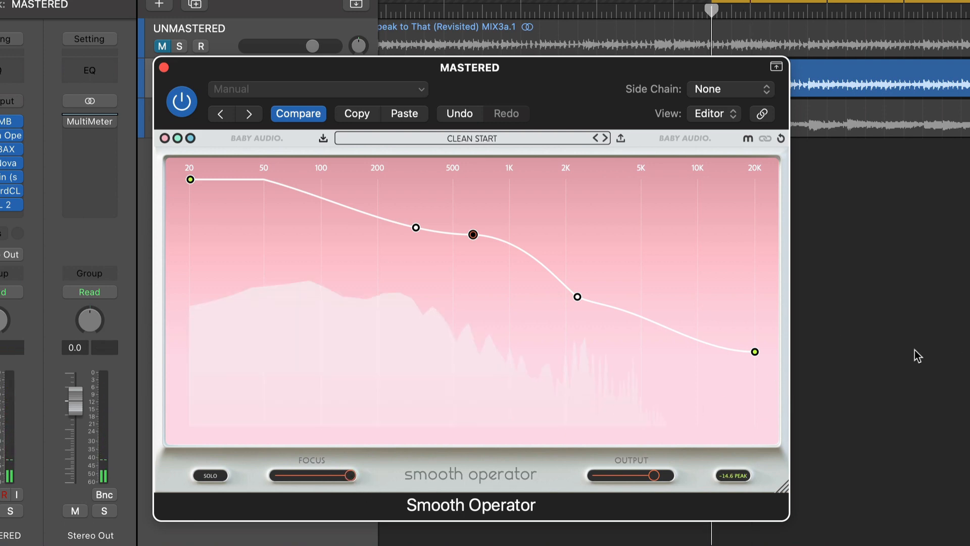
Step: Raise the 20 kHz point slightly and set the upper-mid point to 2504 Hz at a -12.7 dB offset
{"action": "left_click_drag", "start_coordinate": [756, 355], "coordinate": [756, 339]}
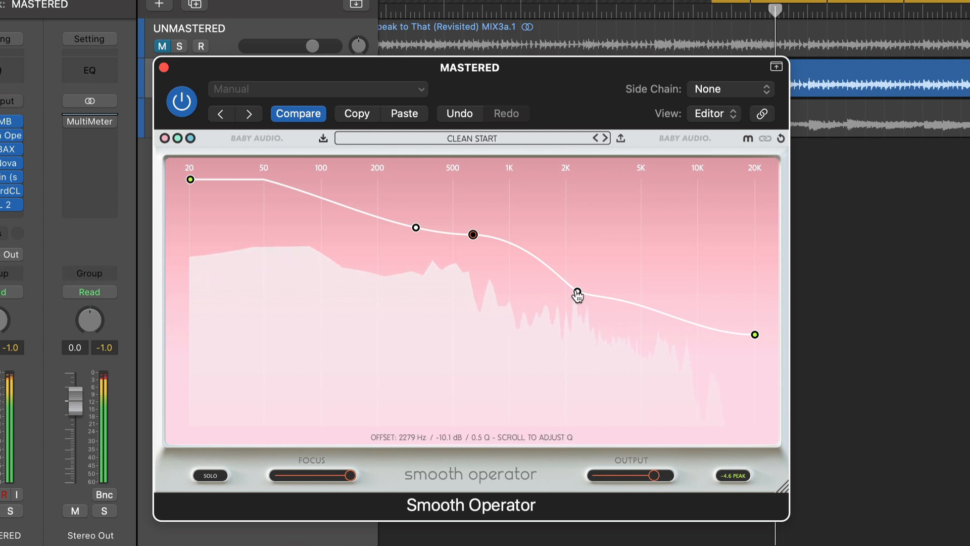
{"action": "left_click_drag", "start_coordinate": [577, 292], "coordinate": [586, 311]}
{"action": "key", "text": "space"}
{"action": "key", "text": "space"}
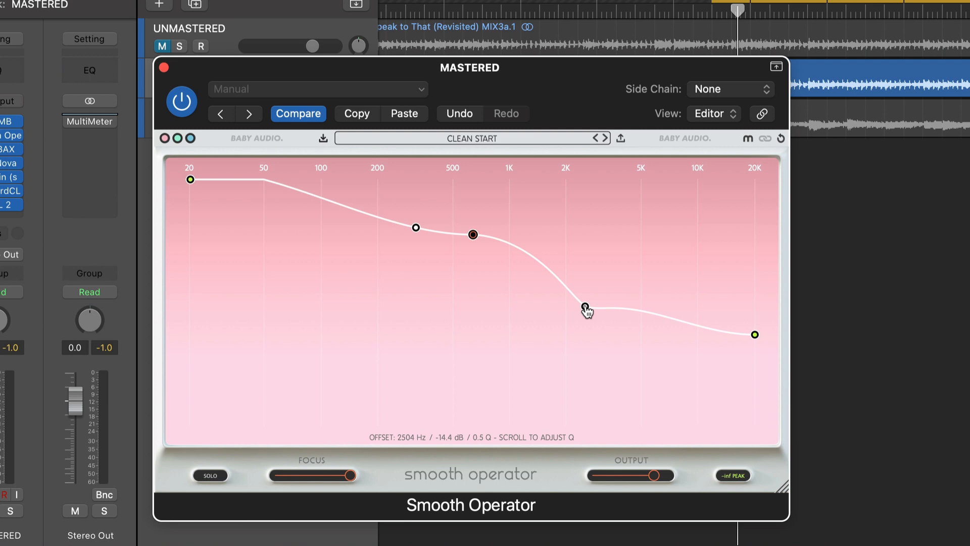
{"action": "left_click_drag", "start_coordinate": [586, 310], "coordinate": [586, 306]}
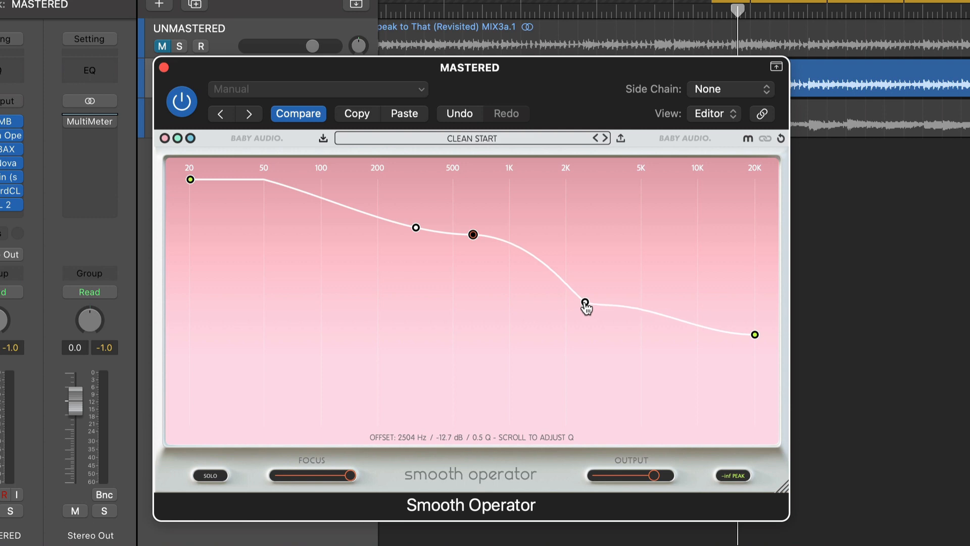